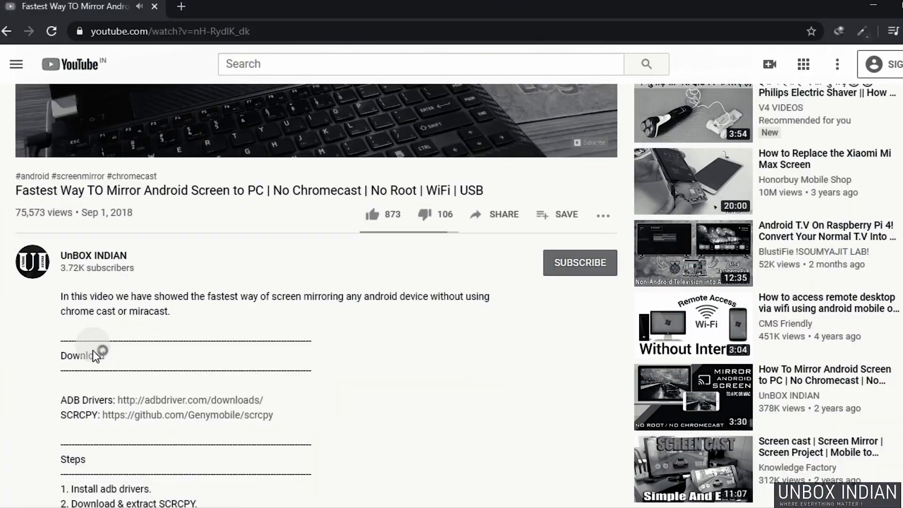
{"action": "scroll", "coordinate": [92, 350], "scroll_direction": "down", "scroll_amount": 2}
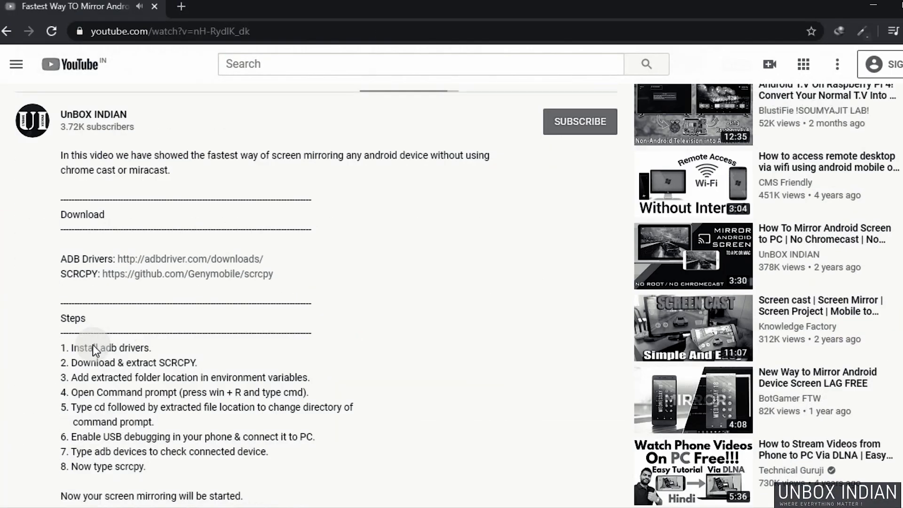
{"action": "scroll", "coordinate": [92, 345], "scroll_direction": "down", "scroll_amount": 2}
{"action": "scroll", "coordinate": [93, 345], "scroll_direction": "down", "scroll_amount": 3}
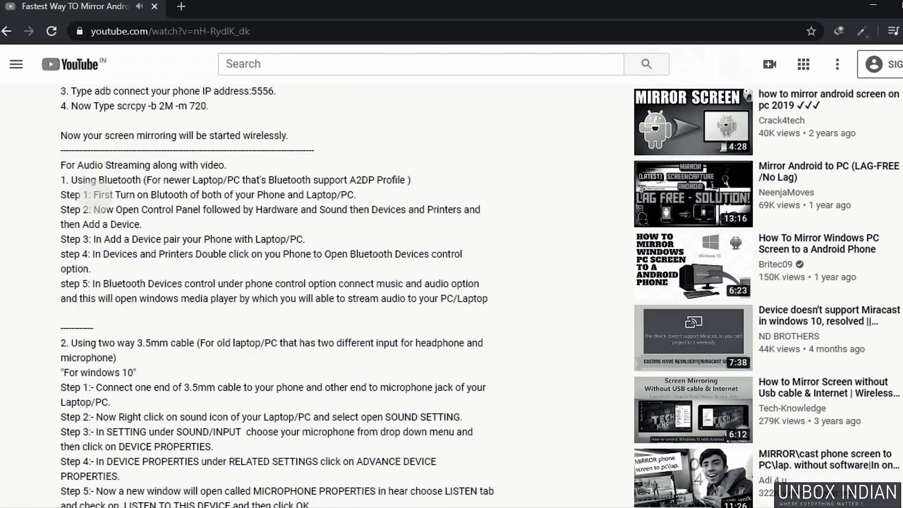
{"action": "mouse_move", "coordinate": [61, 165]}
{"action": "left_mouse_down"}
{"action": "mouse_move", "coordinate": [222, 356]}
{"action": "mouse_move", "coordinate": [219, 348]}
{"action": "left_mouse_up"}
{"action": "scroll", "coordinate": [221, 353], "scroll_direction": "down", "scroll_amount": 1}
Highlight the description's 'For Audio Streaming' steps through the audio cable instructions
{"action": "mouse_move", "coordinate": [278, 422]}
{"action": "left_mouse_down"}
{"action": "mouse_move", "coordinate": [359, 470]}
{"action": "mouse_move", "coordinate": [393, 474]}
{"action": "left_mouse_up"}
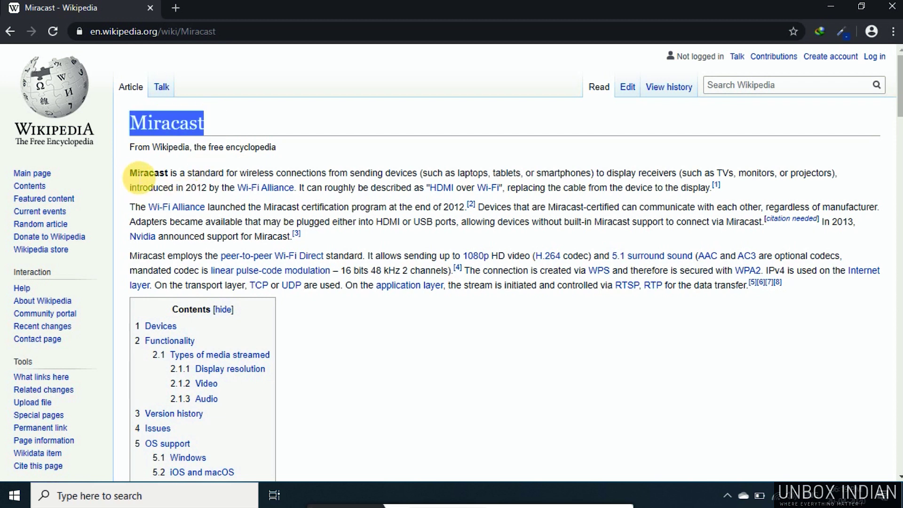
Highlight the Miracast article's opening paragraphs, then reveal the desktop with Win+D
{"action": "mouse_move", "coordinate": [129, 173]}
{"action": "left_mouse_down"}
{"action": "mouse_move", "coordinate": [790, 240]}
{"action": "mouse_move", "coordinate": [815, 275]}
{"action": "mouse_move", "coordinate": [813, 286]}
{"action": "left_mouse_up"}
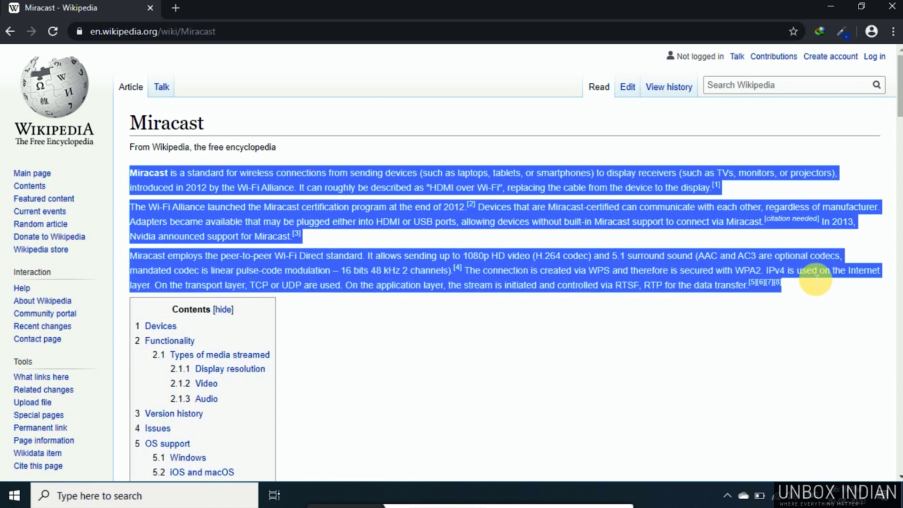
{"action": "key", "text": "super+d"}
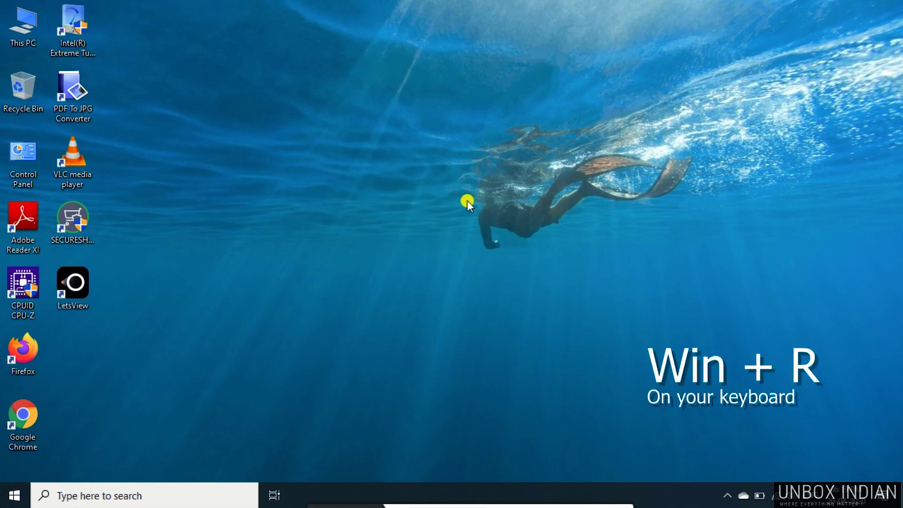
Run dxdiag, save all information as DxDiag.txt on the desktop, and exit
{"action": "key", "text": "super+r"}
{"action": "type", "text": "dx"}
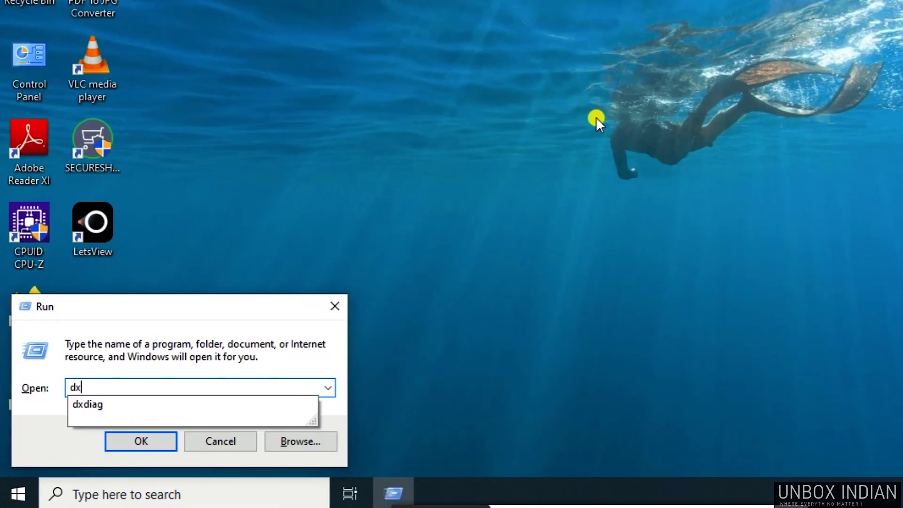
{"action": "type", "text": "diag"}
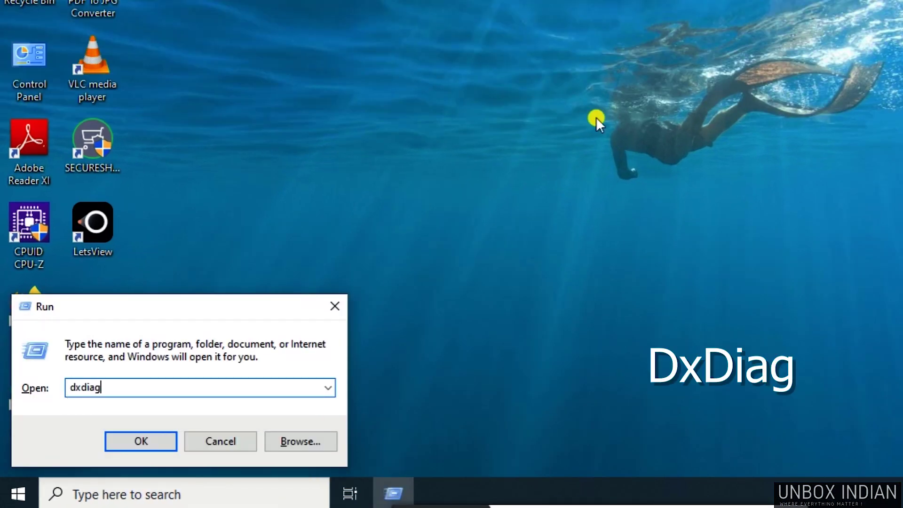
{"action": "key", "text": "Return"}
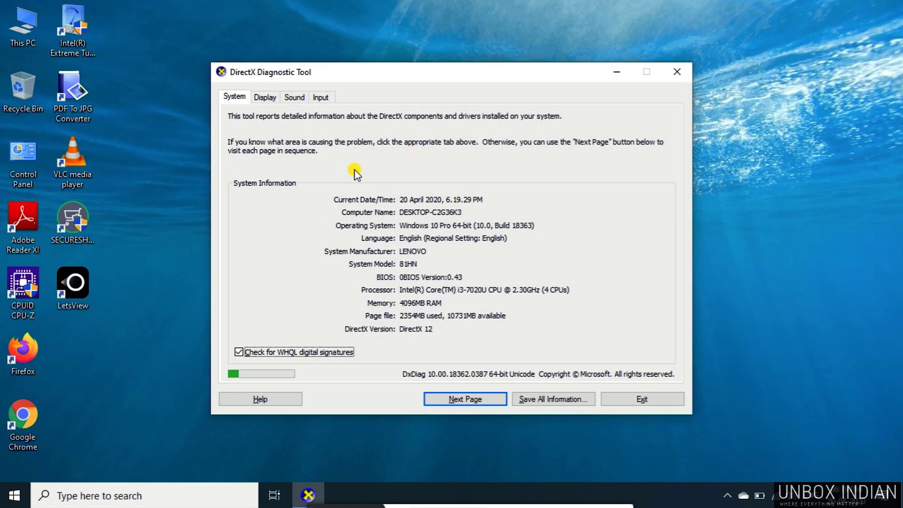
{"action": "left_click", "coordinate": [560, 401]}
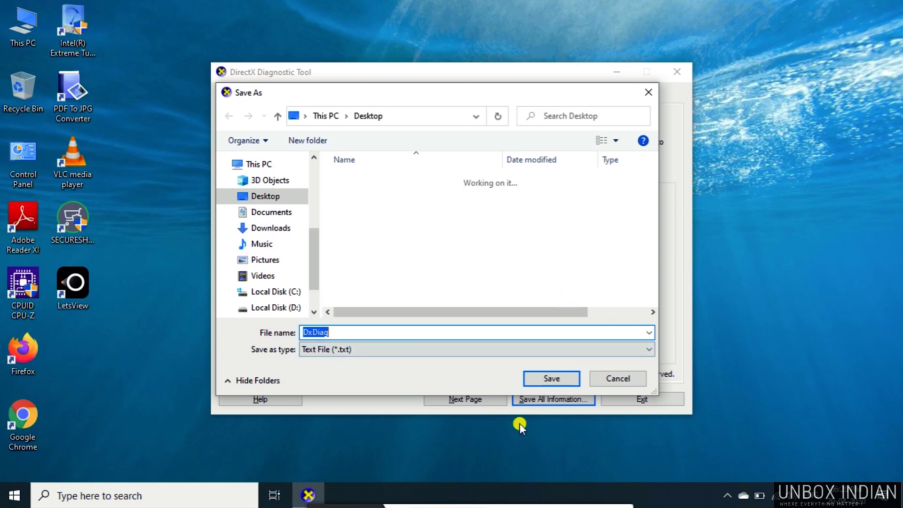
{"action": "left_click", "coordinate": [553, 381]}
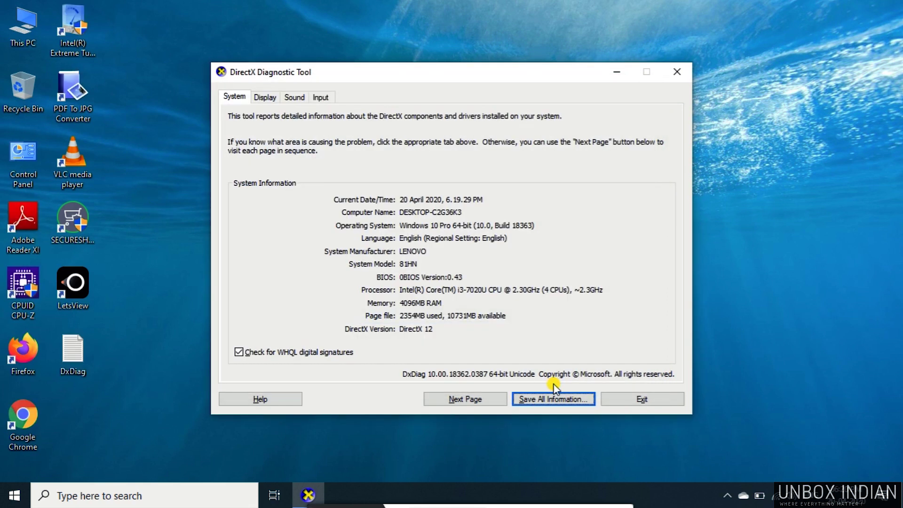
{"action": "left_click", "coordinate": [671, 402]}
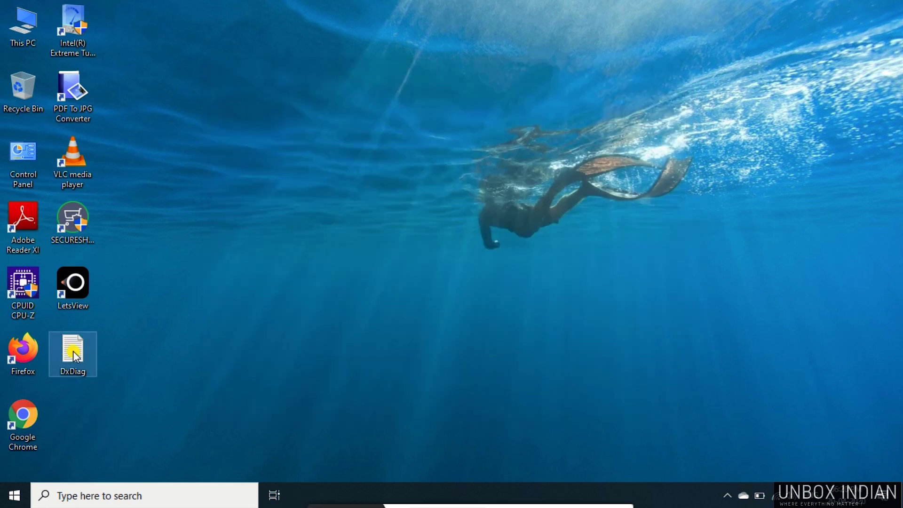
Open DxDiag.txt from the desktop, enlarge the window, and highlight the Miracast line
{"action": "double_click", "coordinate": [72, 353]}
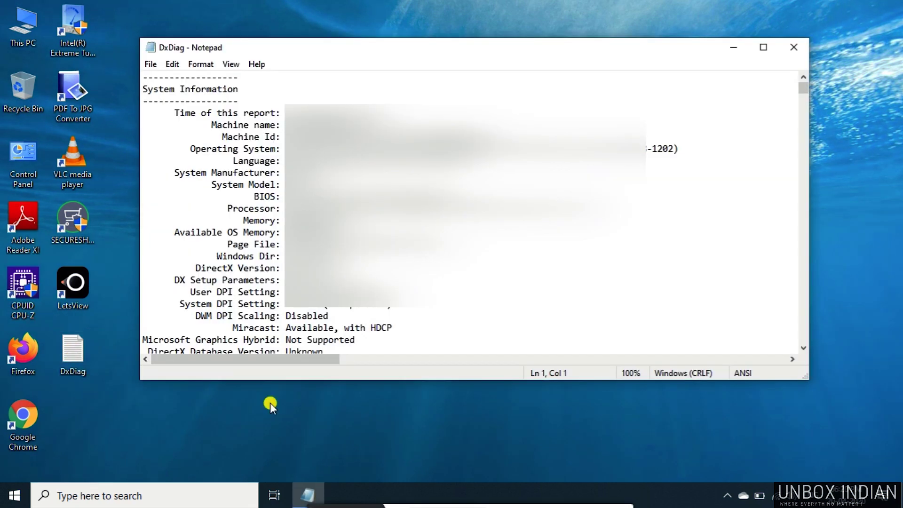
{"action": "left_click_drag", "start_coordinate": [381, 380], "coordinate": [393, 435]}
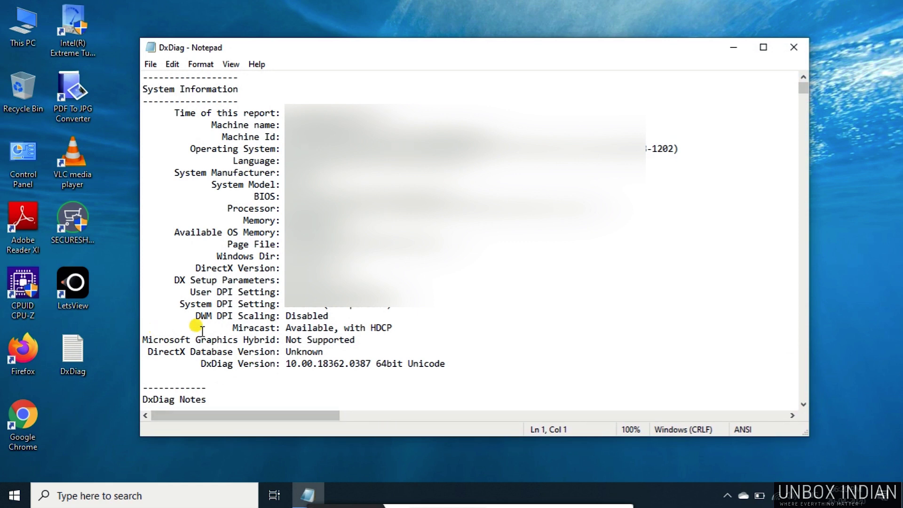
{"action": "left_click_drag", "start_coordinate": [235, 327], "coordinate": [285, 327]}
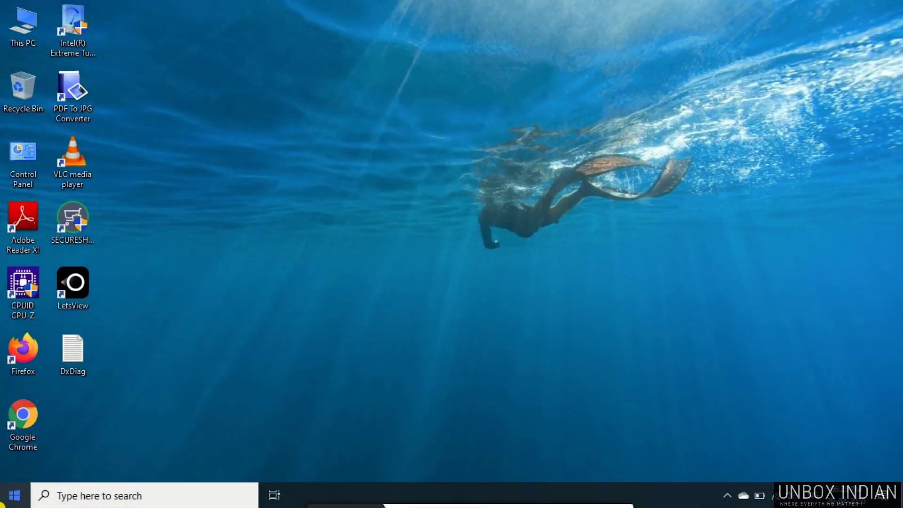
Search the Start menu for 'connect' and launch the Connect app
{"action": "left_click", "coordinate": [3, 500]}
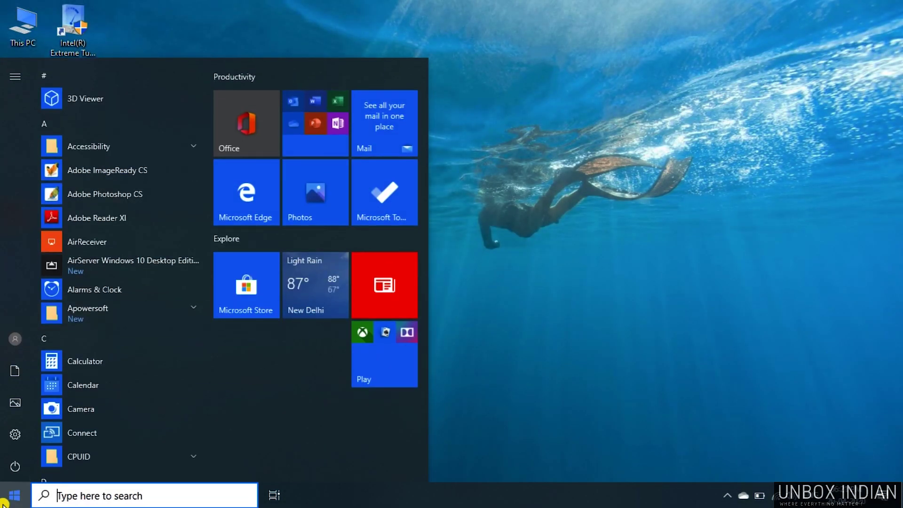
{"action": "type", "text": "co"}
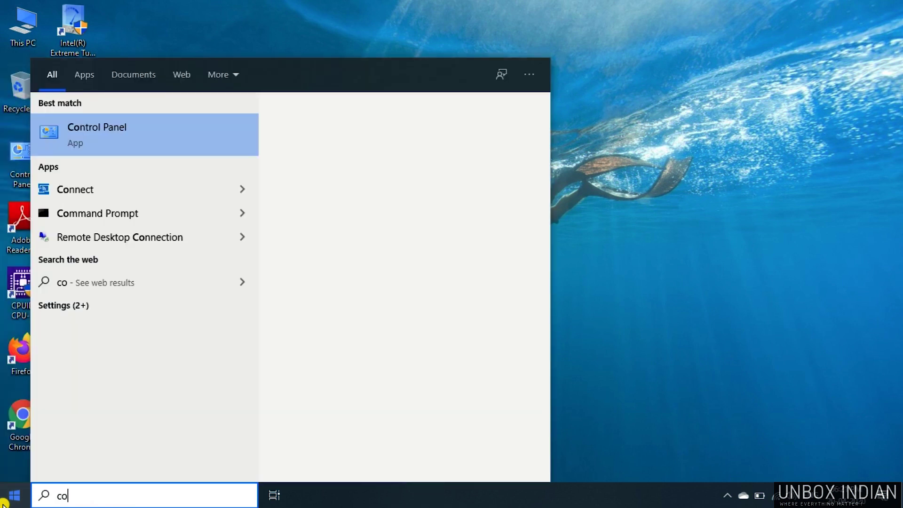
{"action": "type", "text": "nnet"}
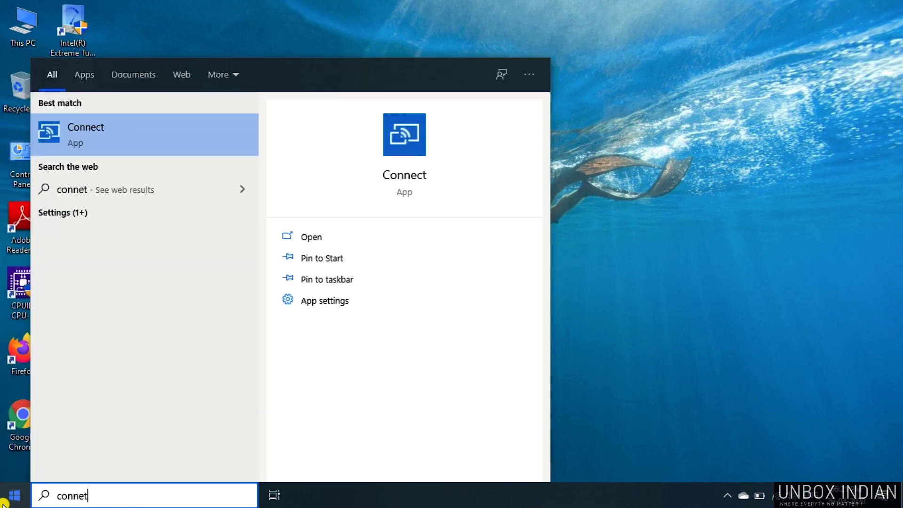
{"action": "left_click", "coordinate": [311, 238]}
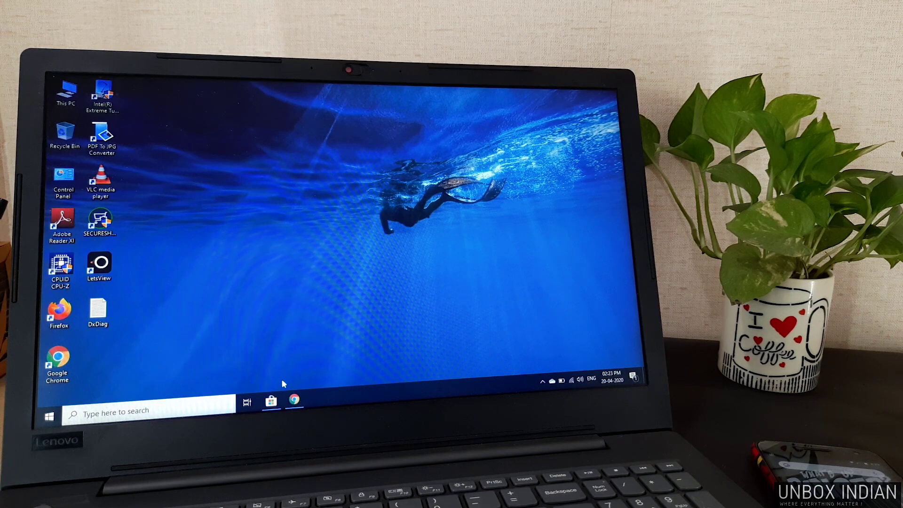
Go to the AirReceiver app page in the Microsoft Store
{"action": "left_click", "coordinate": [274, 401]}
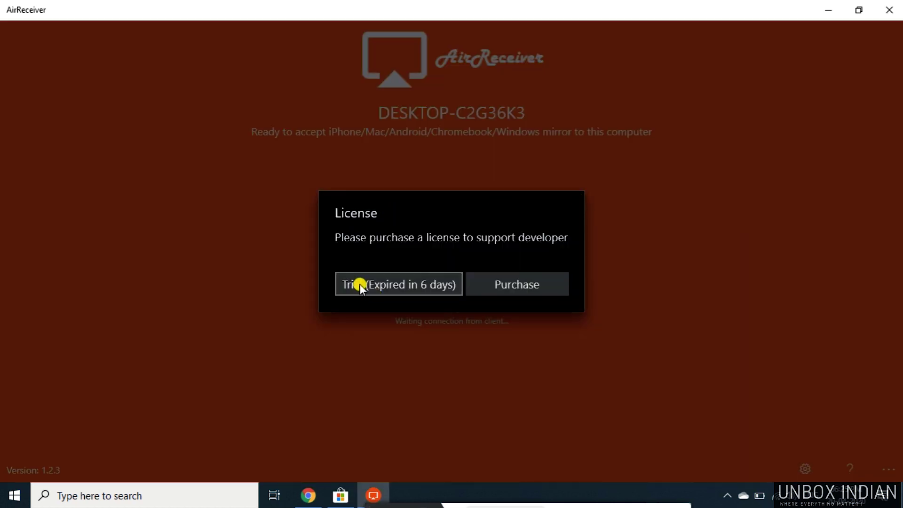
Choose the AirReceiver trial and cast the phone to DESKTOP-C2G36K3
{"action": "left_click", "coordinate": [346, 286]}
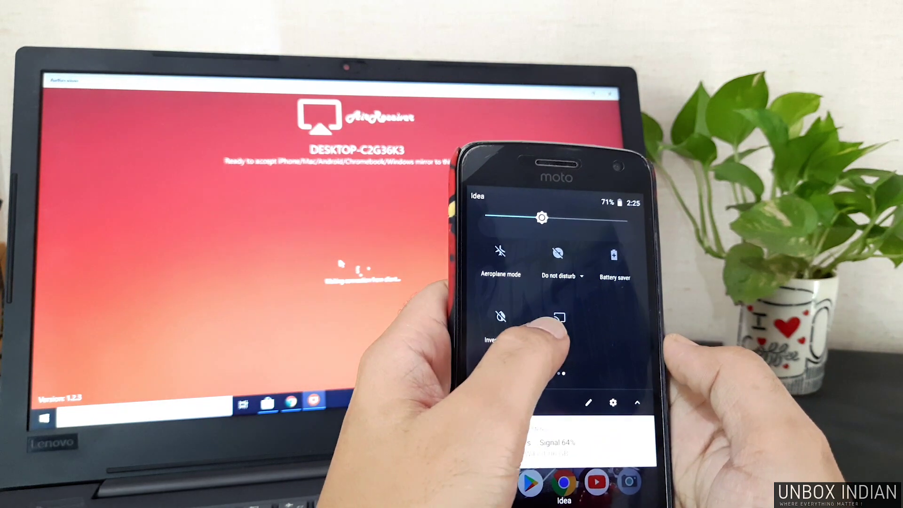
{"action": "left_click", "coordinate": [568, 310]}
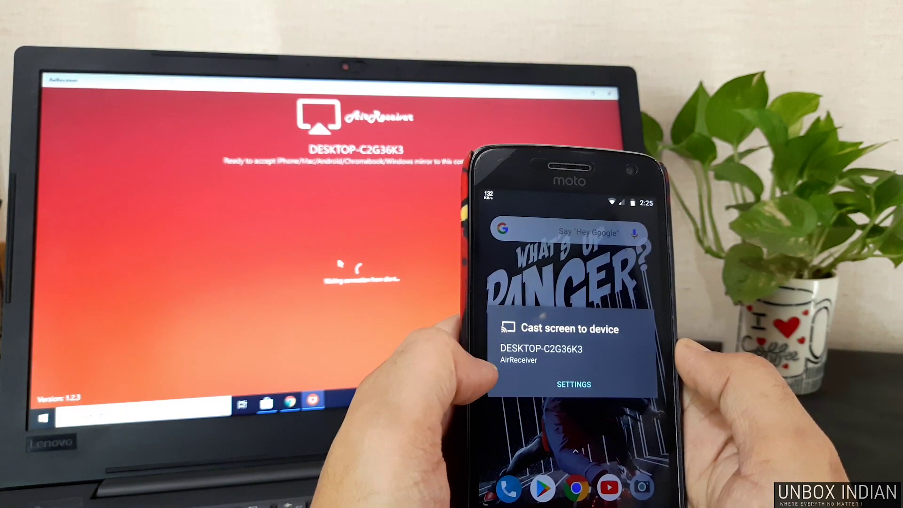
{"action": "left_click", "coordinate": [533, 350]}
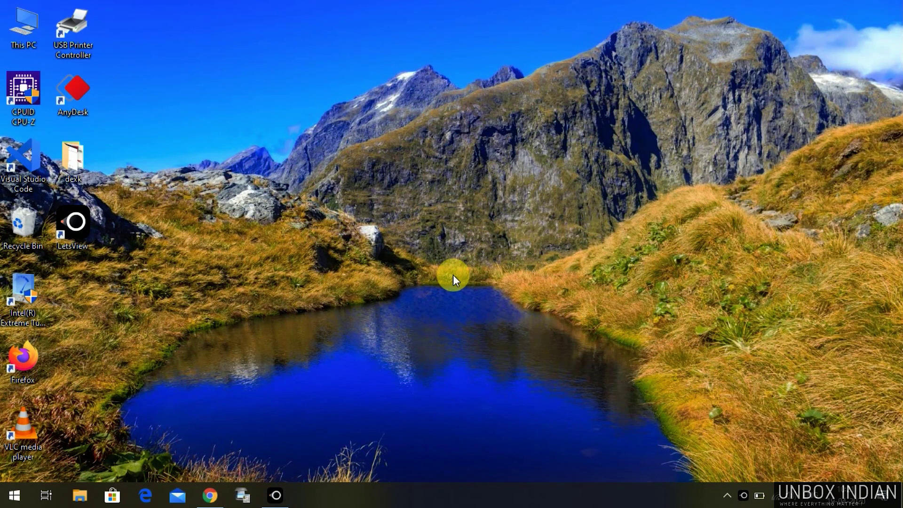
{"action": "left_click", "coordinate": [209, 486]}
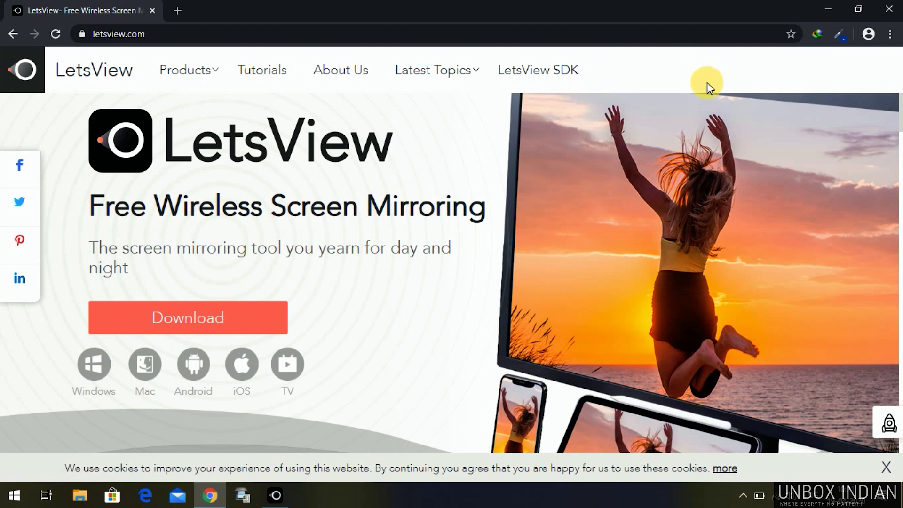
{"action": "left_click", "coordinate": [828, 10]}
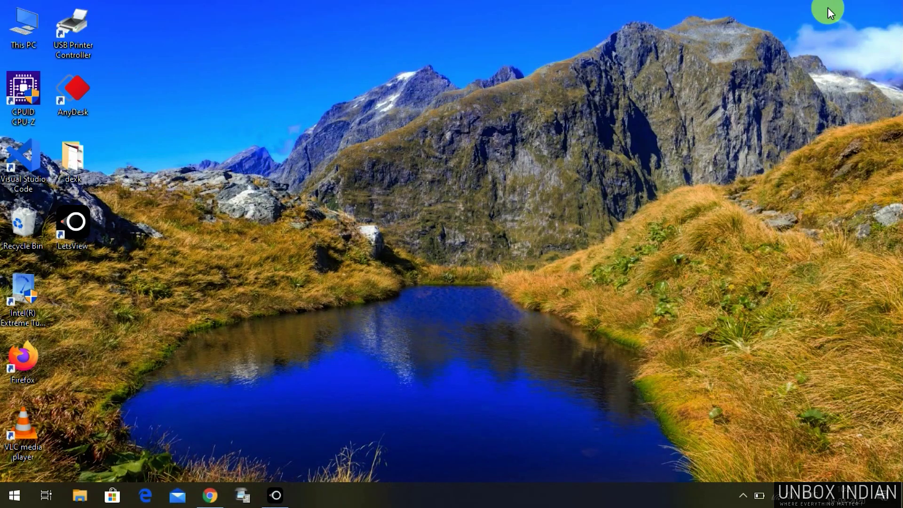
Launch LetsView on the PC from its taskbar icon
{"action": "left_click", "coordinate": [281, 496]}
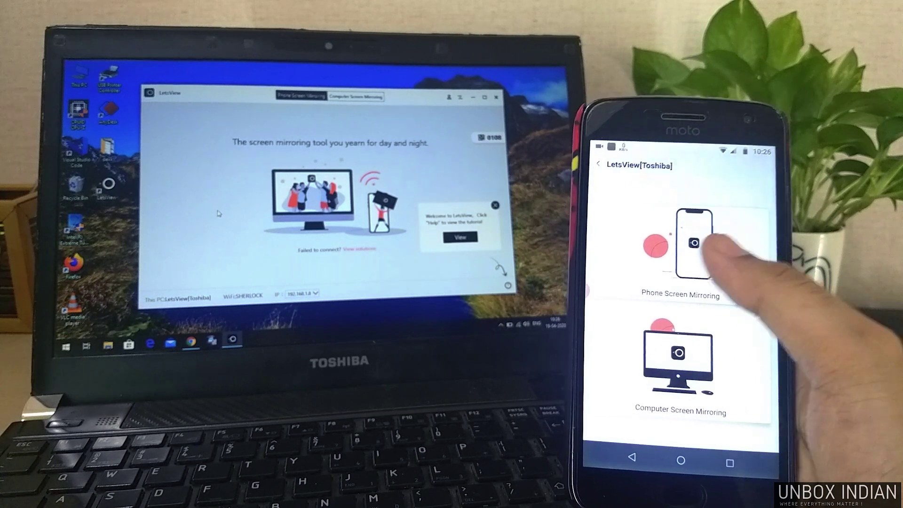
Start Phone Screen Mirroring with audio recording allowed, then go to the phone's home screen
{"action": "left_click", "coordinate": [695, 243]}
{"action": "left_click", "coordinate": [722, 308]}
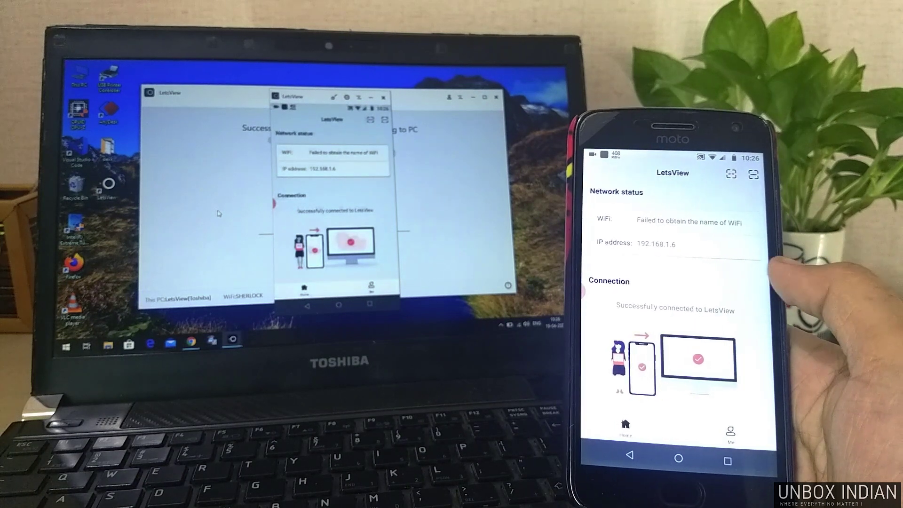
{"action": "scroll", "coordinate": [706, 354], "scroll_direction": "down", "scroll_amount": 2}
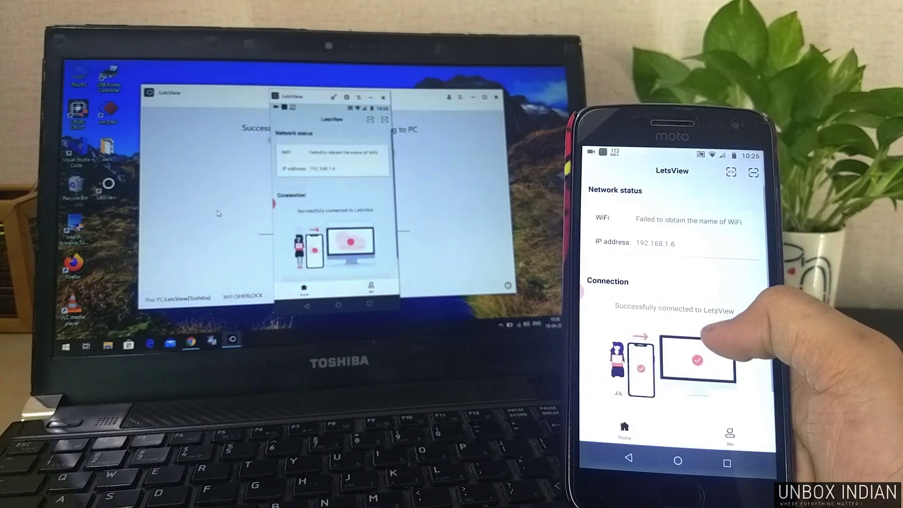
{"action": "scroll", "coordinate": [706, 353], "scroll_direction": "down", "scroll_amount": 2}
{"action": "scroll", "coordinate": [706, 317], "scroll_direction": "down", "scroll_amount": 2}
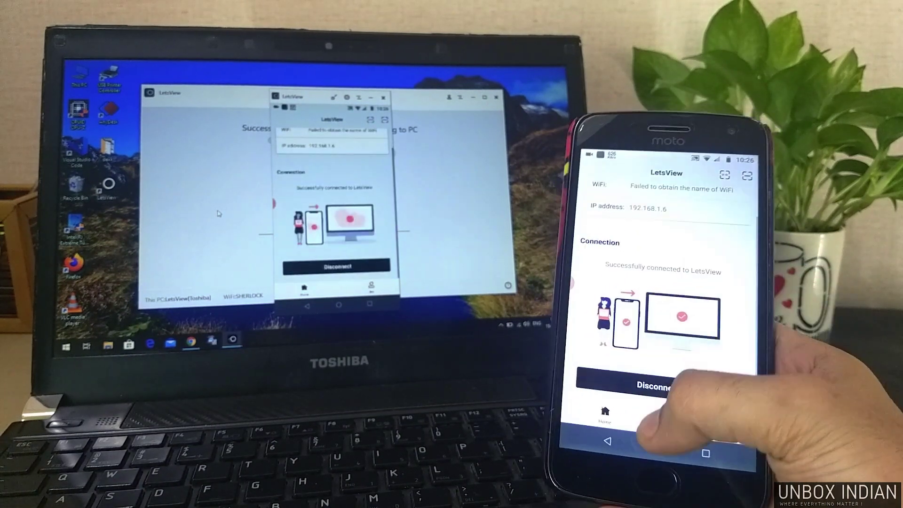
{"action": "left_click", "coordinate": [679, 461]}
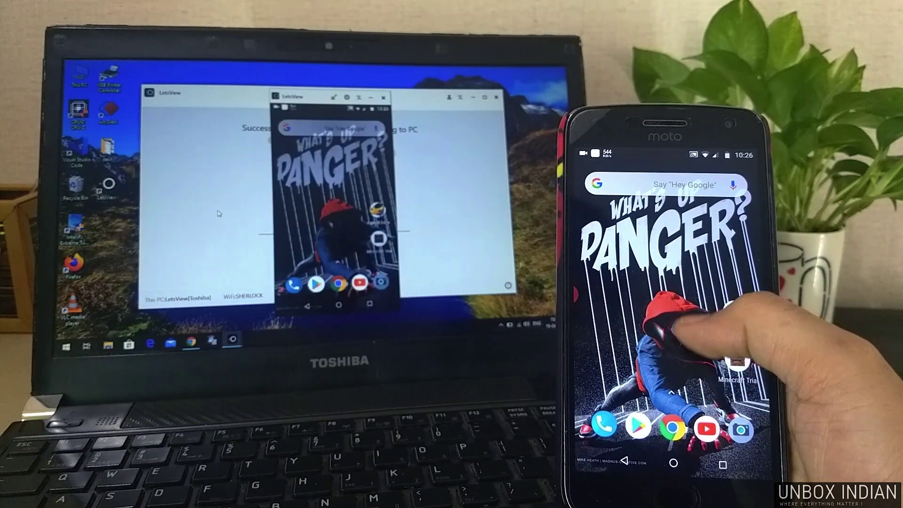